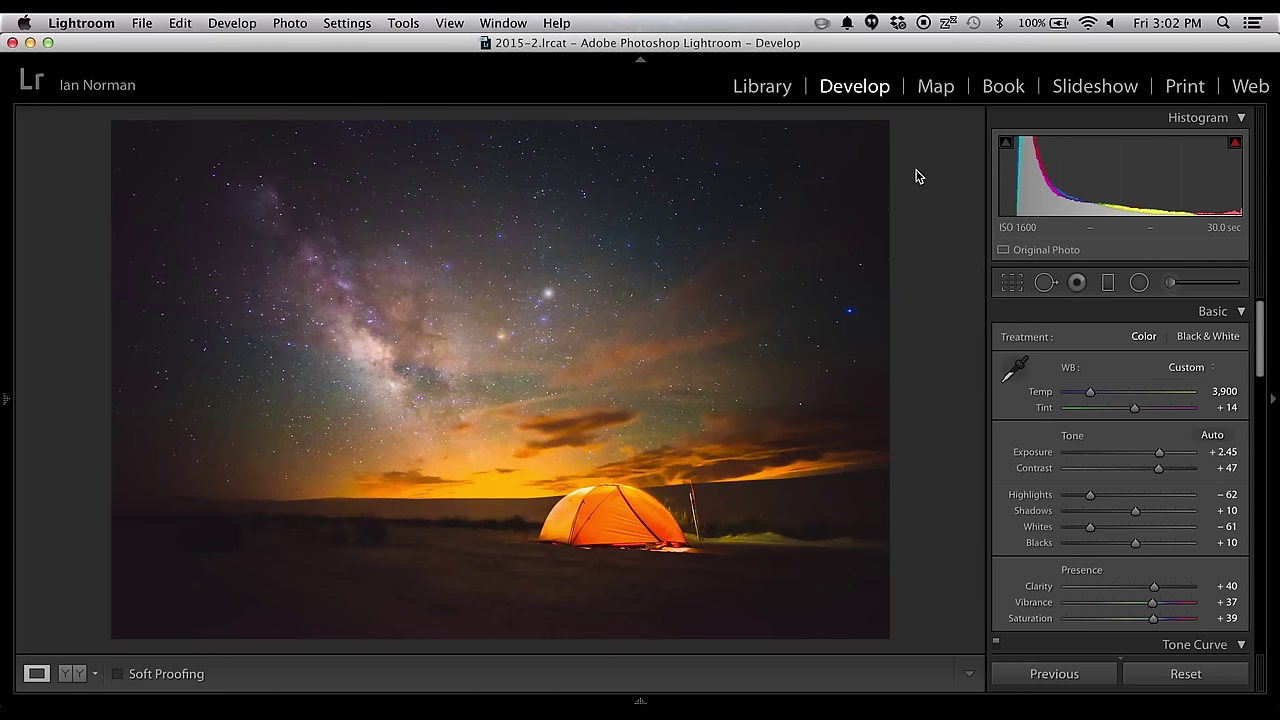
# Reset all Basic adjustments so the tent photo returns to its dark as-shot look
pyautogui.click(1208, 679)
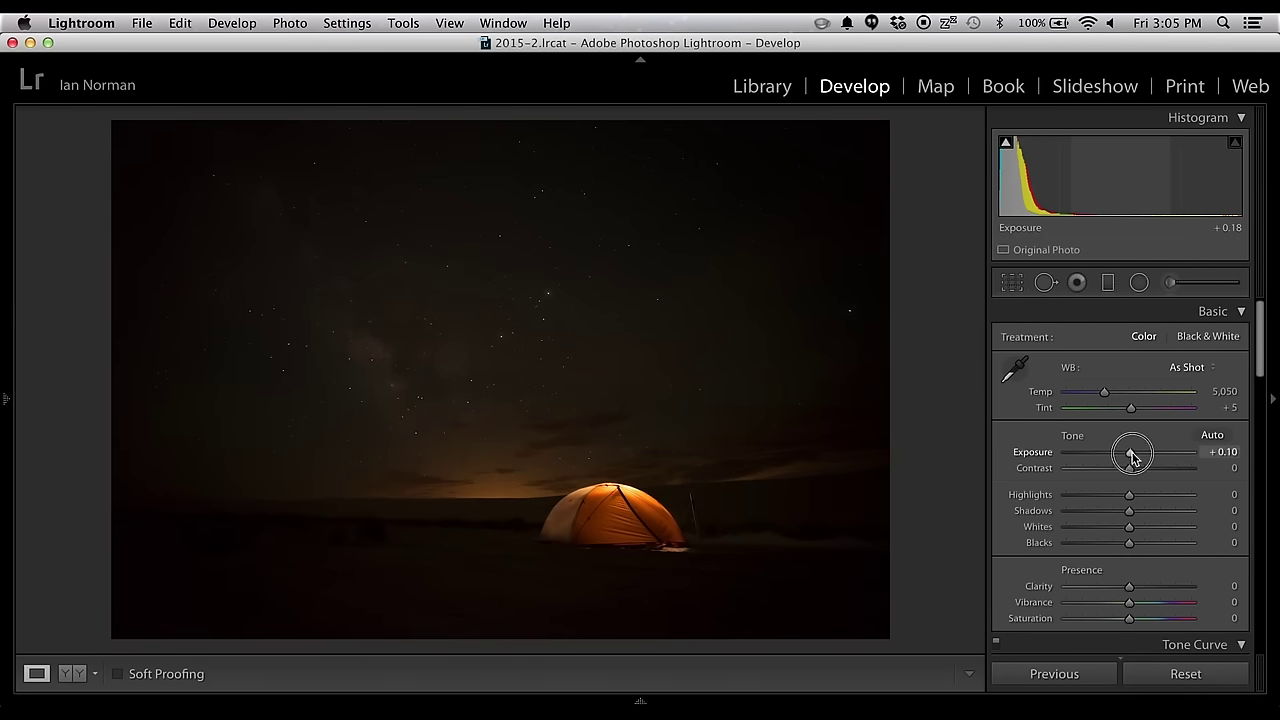
# Raise Exposure to +2.45, checking the tent at 1:1 zoom before zooming back out
pyautogui.moveTo(1133, 456); pyautogui.dragTo(1162, 454)
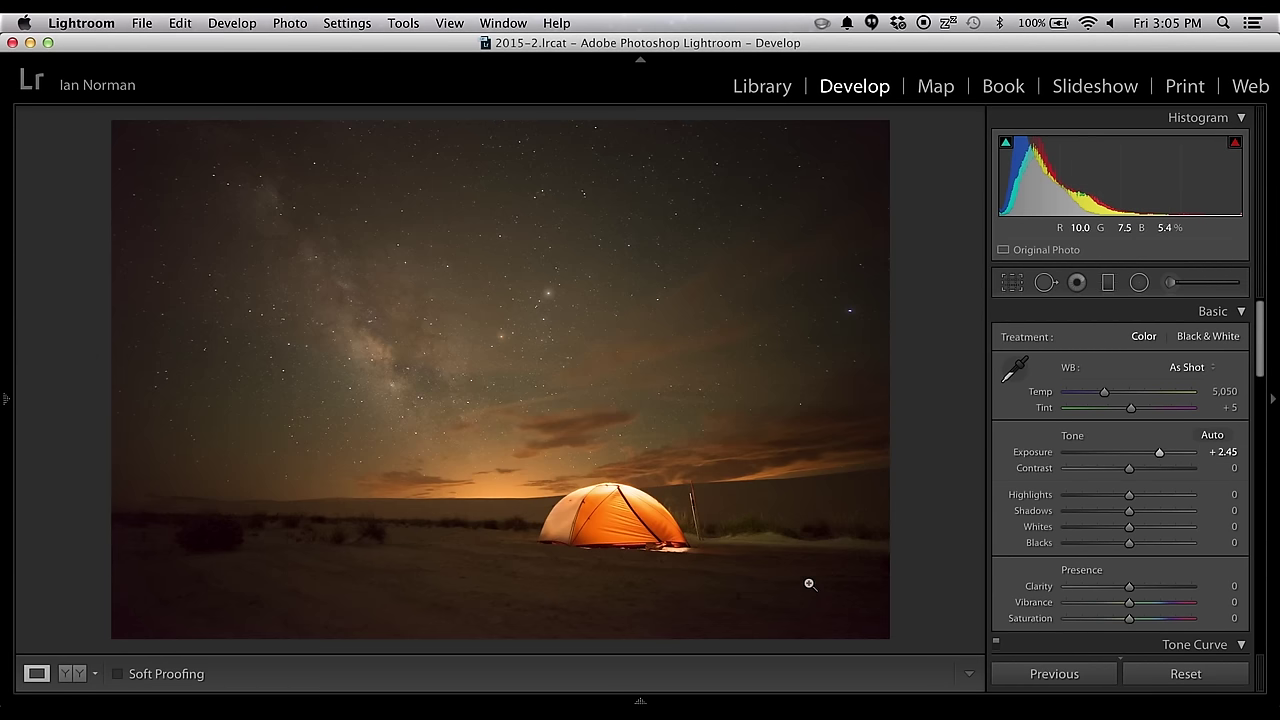
pyautogui.click(620, 495)
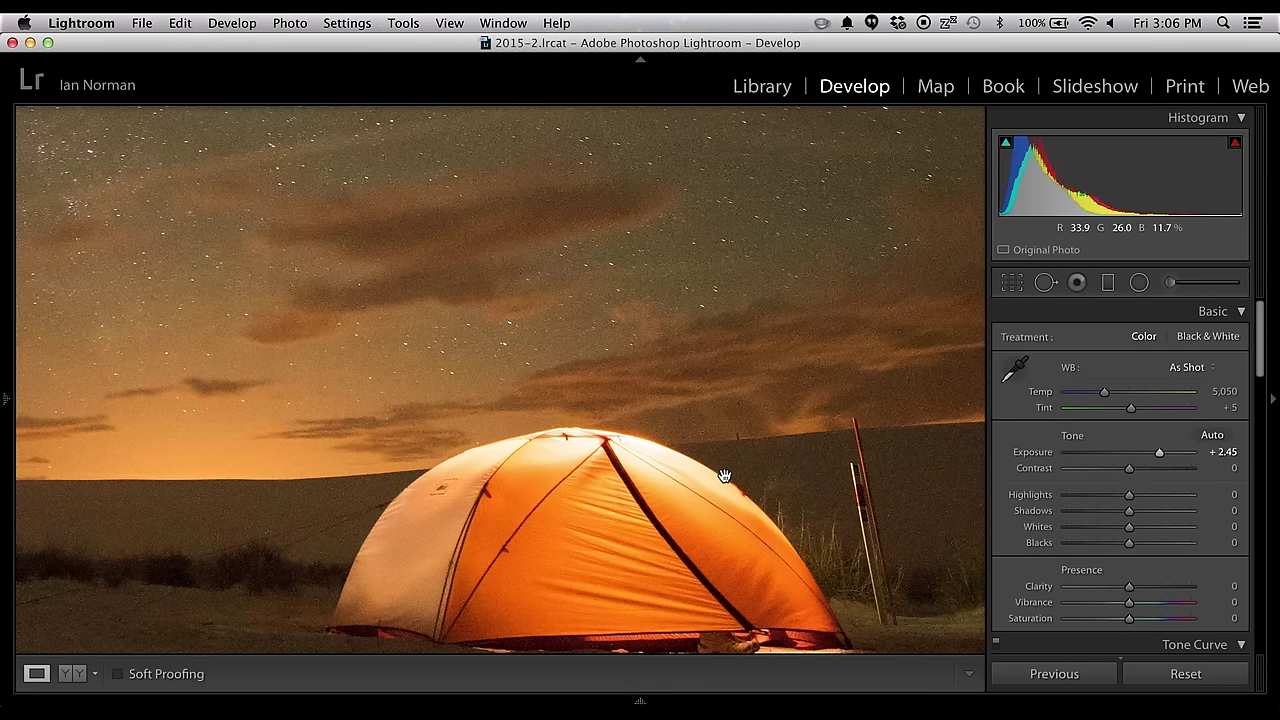
pyautogui.click(551, 443)
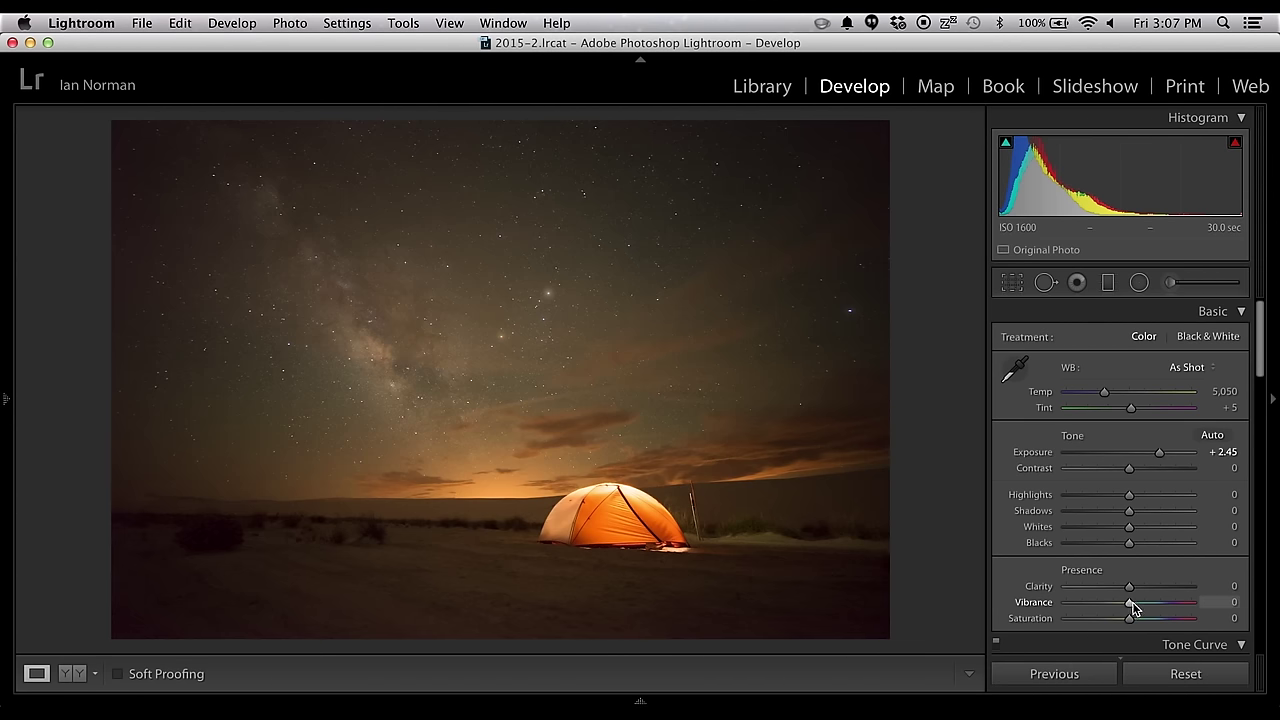
# Set Temp 3,900 and Tint +14 with Vibrance and Saturation maxed temporarily, then reset both to zero
pyautogui.moveTo(1130, 605); pyautogui.dragTo(1212, 612)
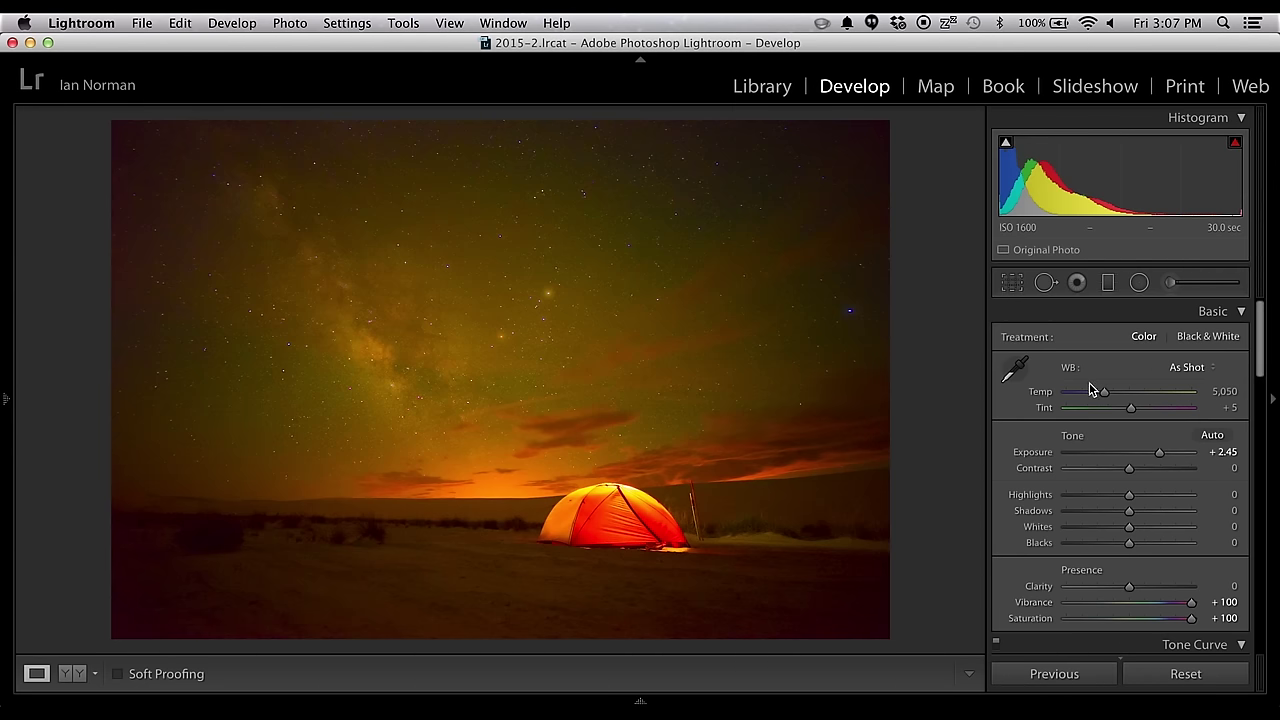
pyautogui.moveTo(1104, 392); pyautogui.dragTo(1100, 397)
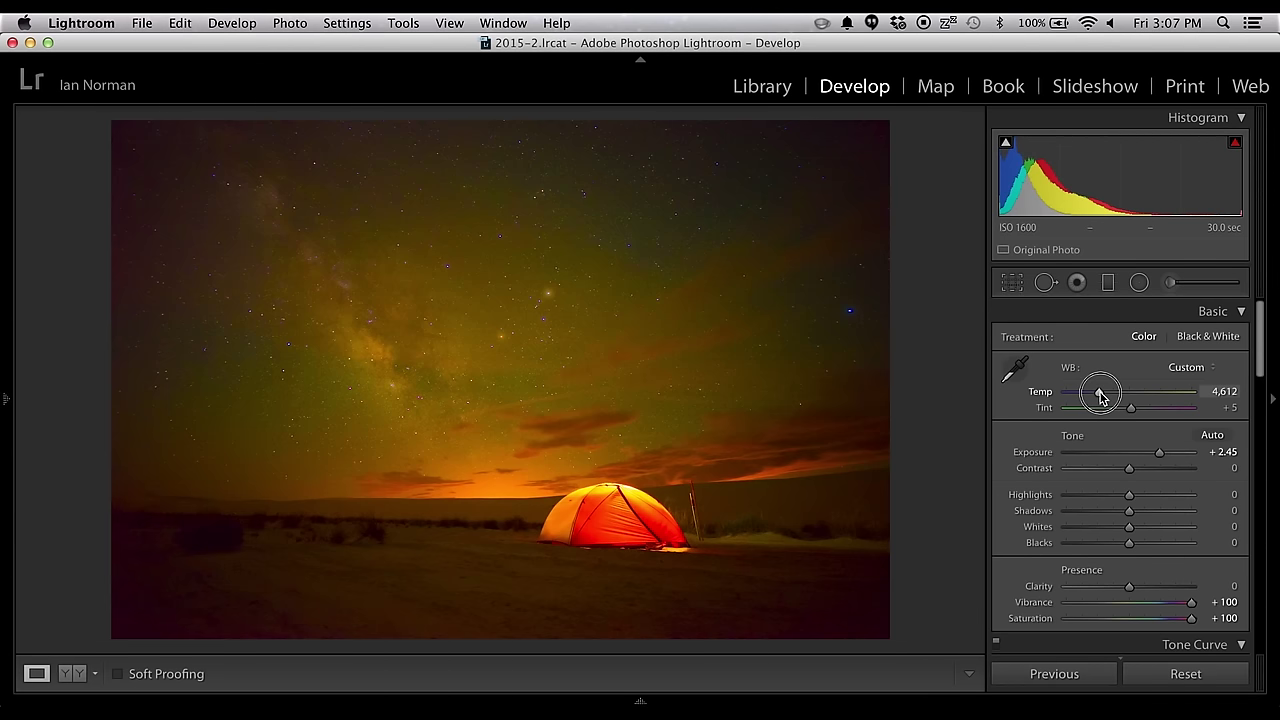
pyautogui.moveTo(1100, 397); pyautogui.dragTo(1083, 398)
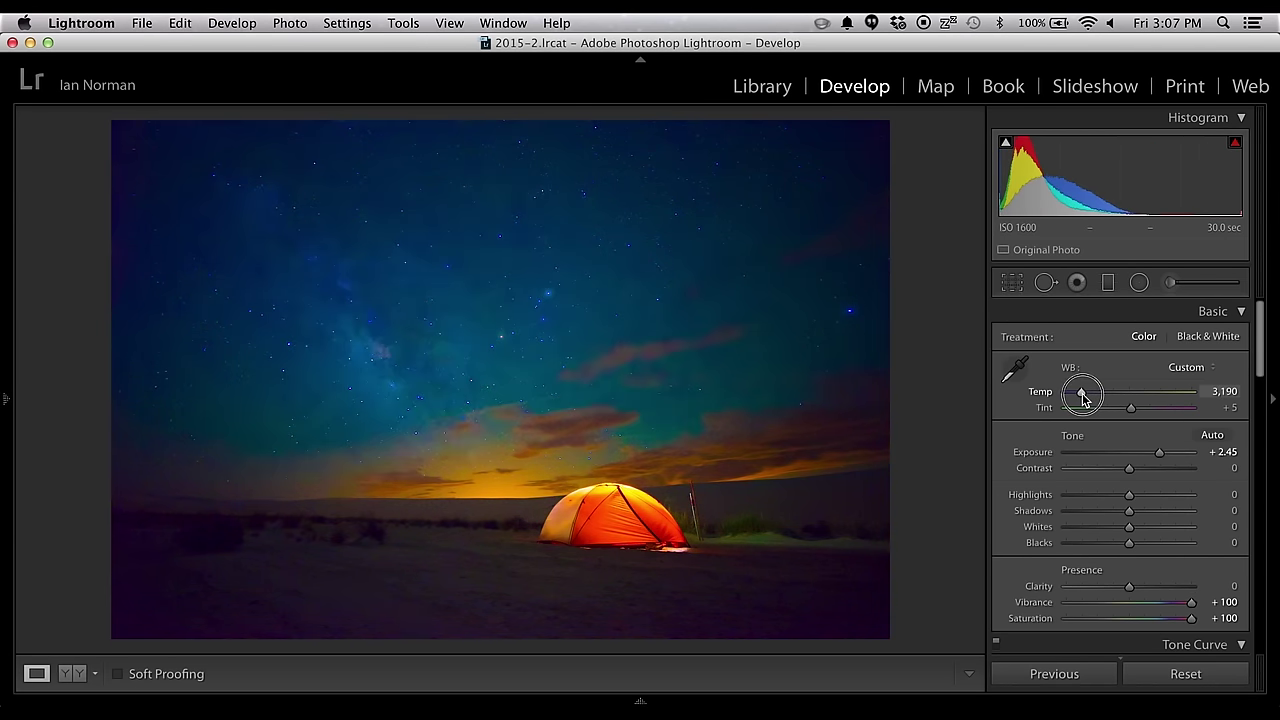
pyautogui.moveTo(1083, 397)
pyautogui.mouseDown()
pyautogui.moveTo(1108, 395)
pyautogui.moveTo(1093, 400)
pyautogui.mouseUp()
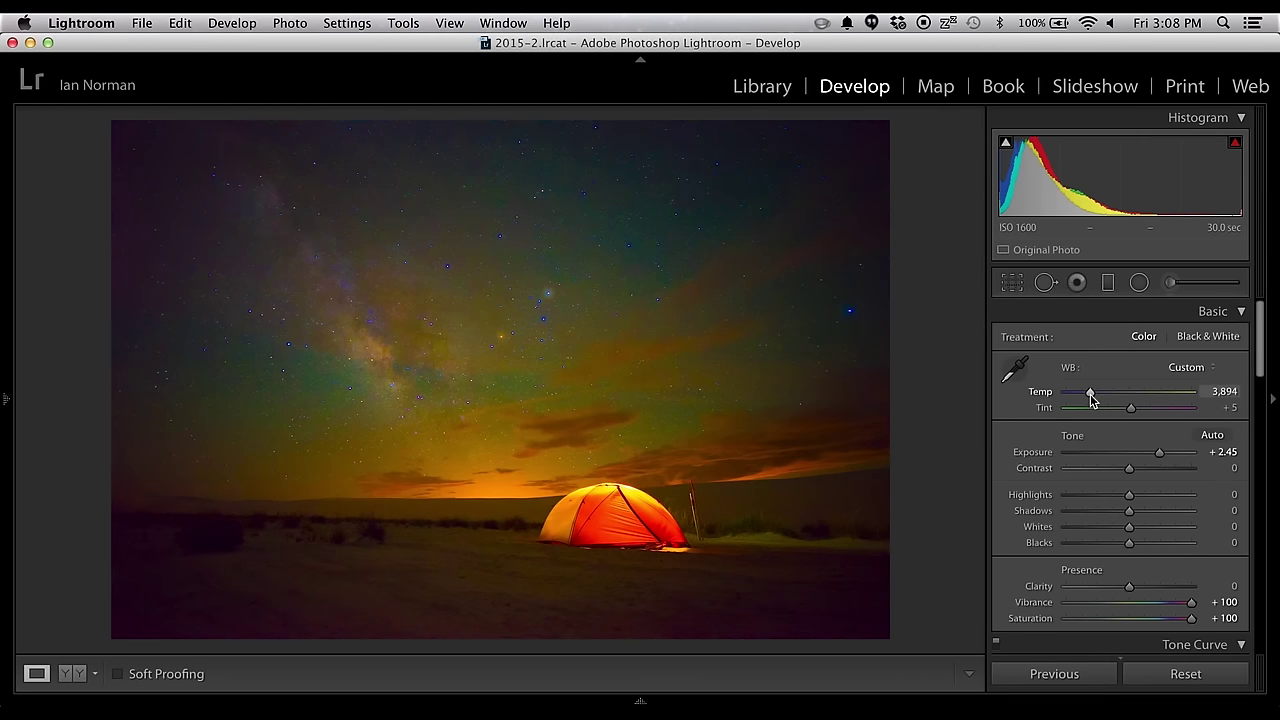
pyautogui.click(1092, 400)
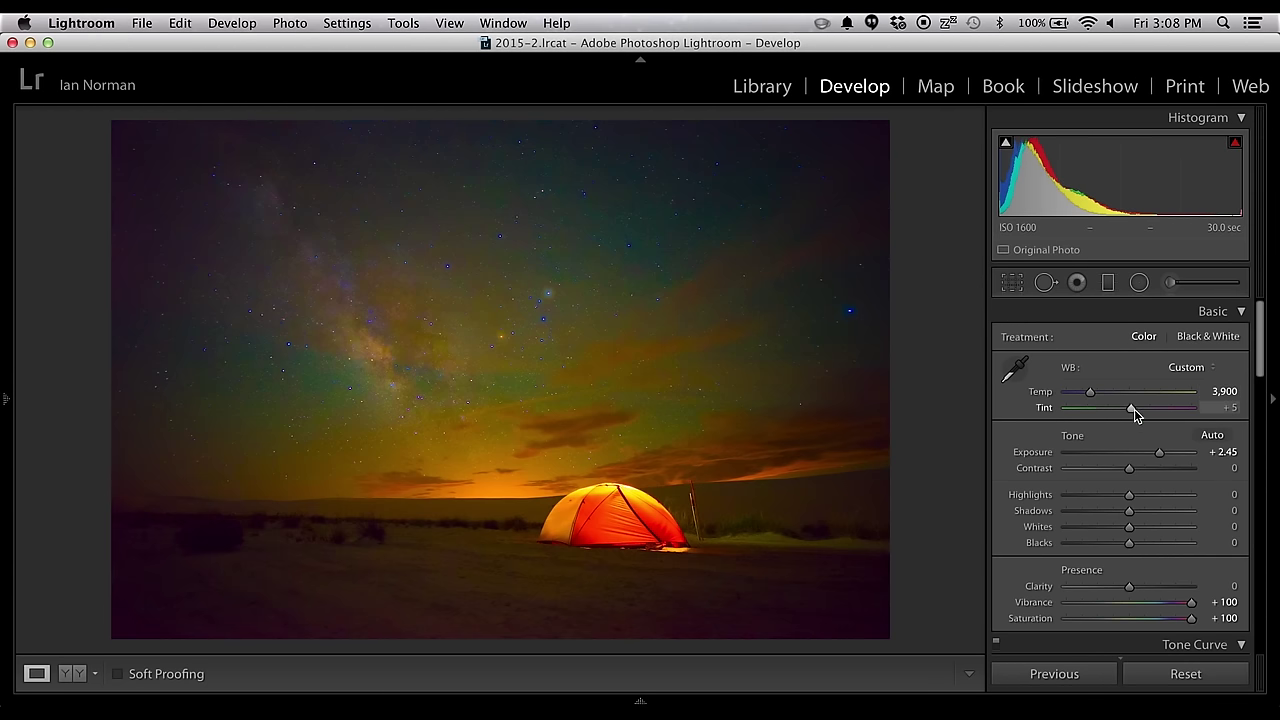
pyautogui.moveTo(1131, 412); pyautogui.dragTo(1136, 412)
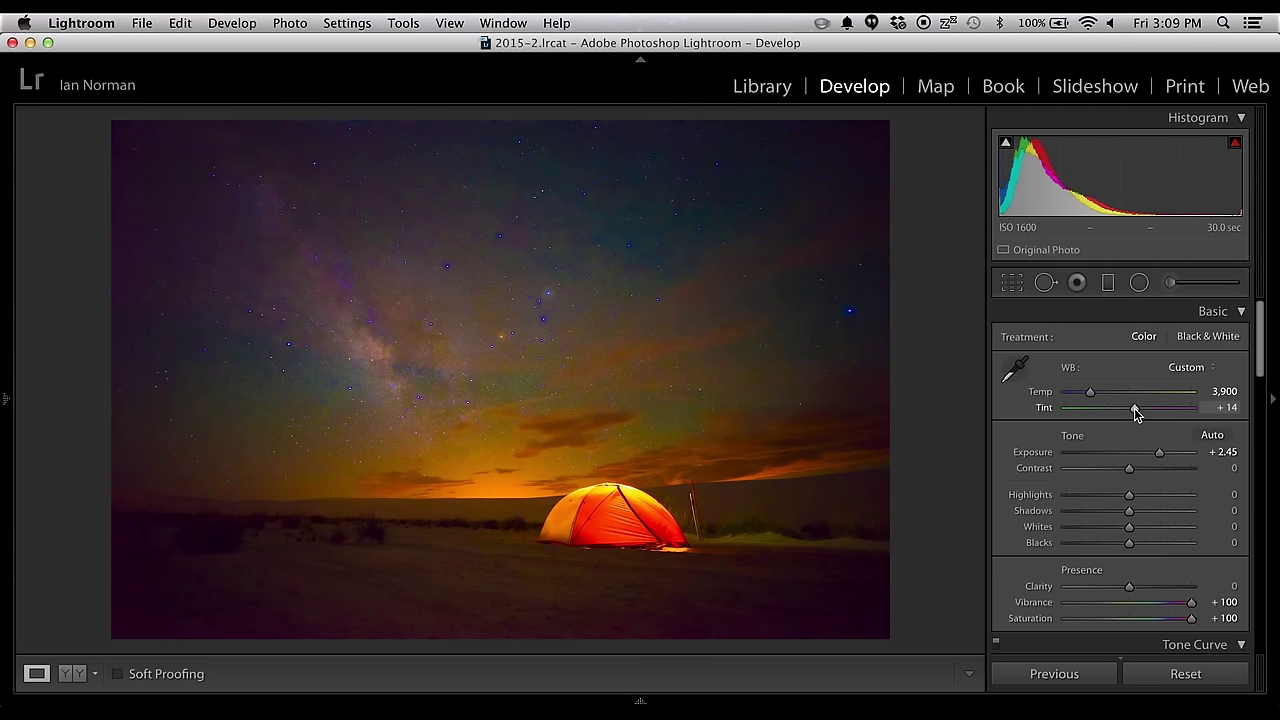
pyautogui.doubleClick(1030, 602)
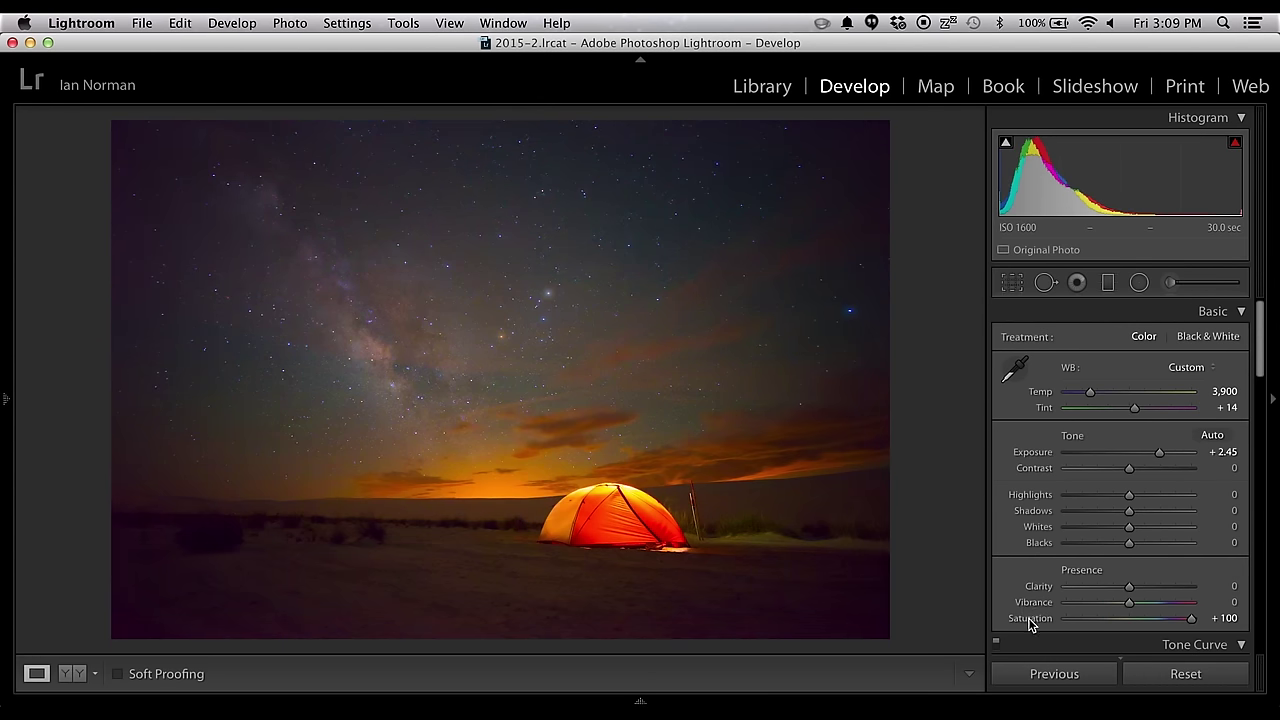
pyautogui.doubleClick(1030, 618)
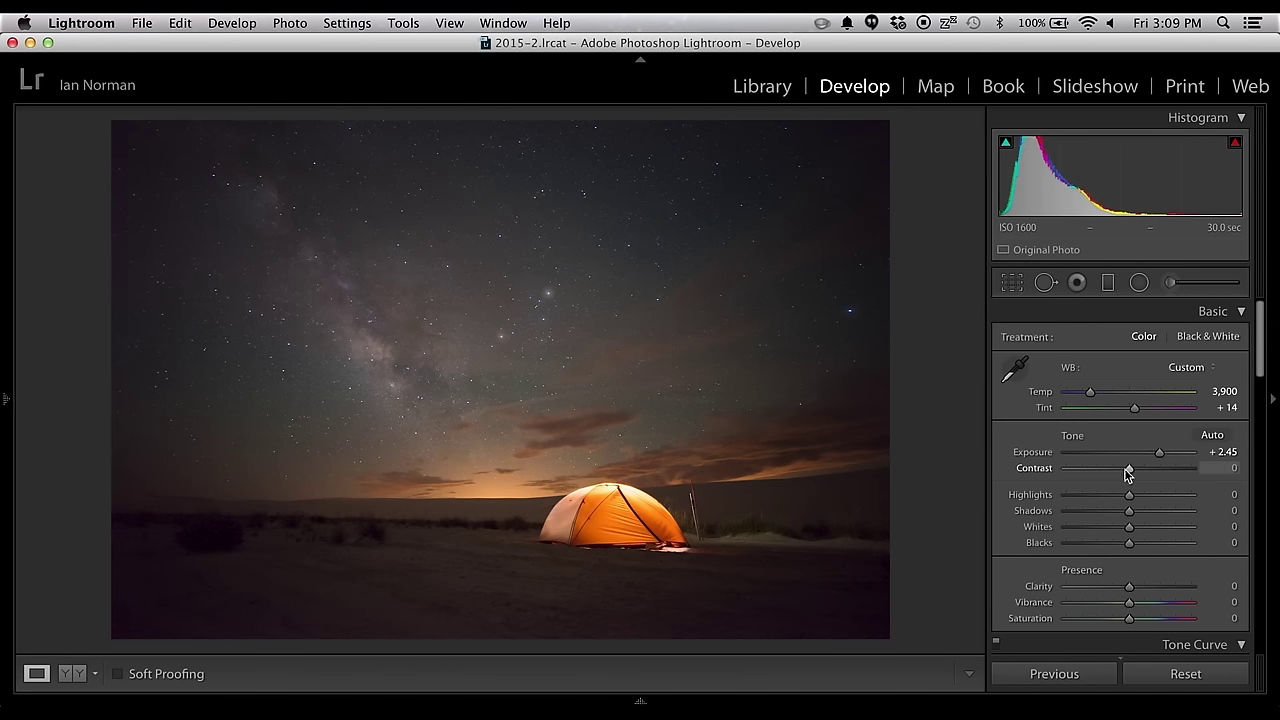
# Set Contrast +47, Highlights -62, Whites -63, Shadows +11, Blacks +11 and Clarity +100
pyautogui.moveTo(1129, 468); pyautogui.dragTo(1159, 468)
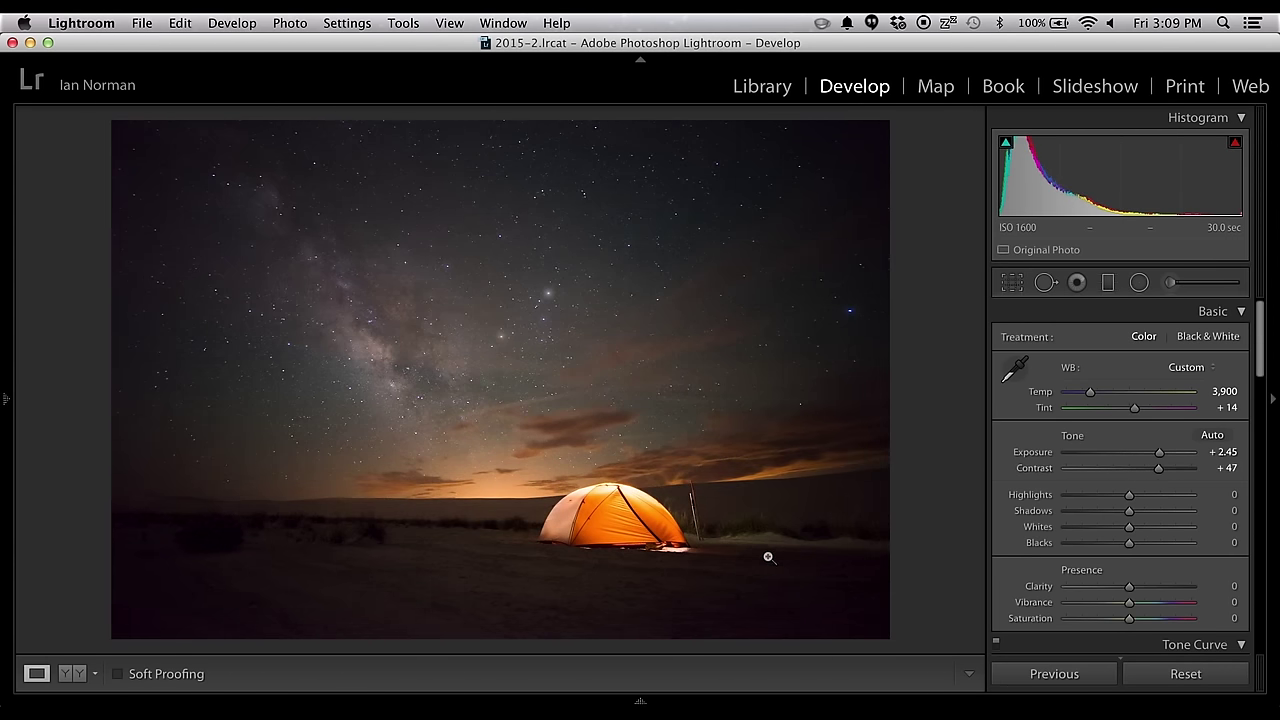
pyautogui.click(618, 490)
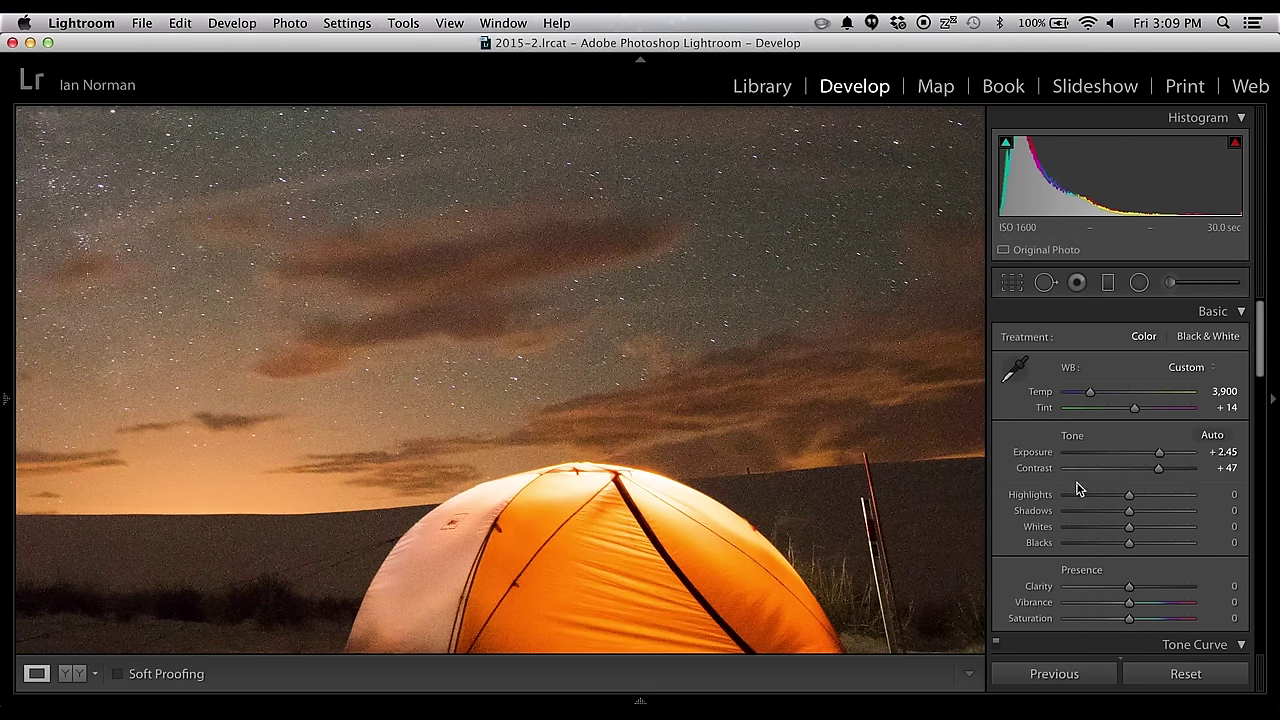
pyautogui.moveTo(1129, 494); pyautogui.dragTo(1091, 508)
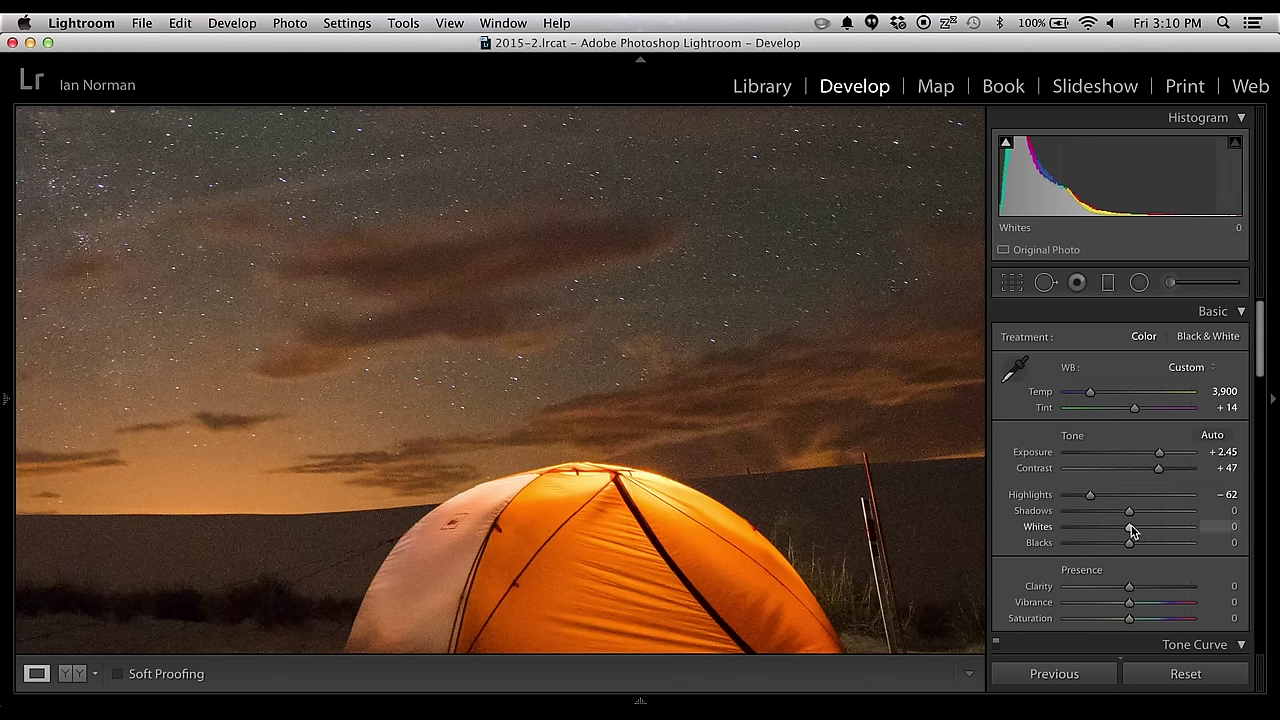
pyautogui.moveTo(1129, 528)
pyautogui.mouseDown()
pyautogui.moveTo(1079, 533)
pyautogui.moveTo(1089, 530)
pyautogui.mouseUp()
pyautogui.press('z')
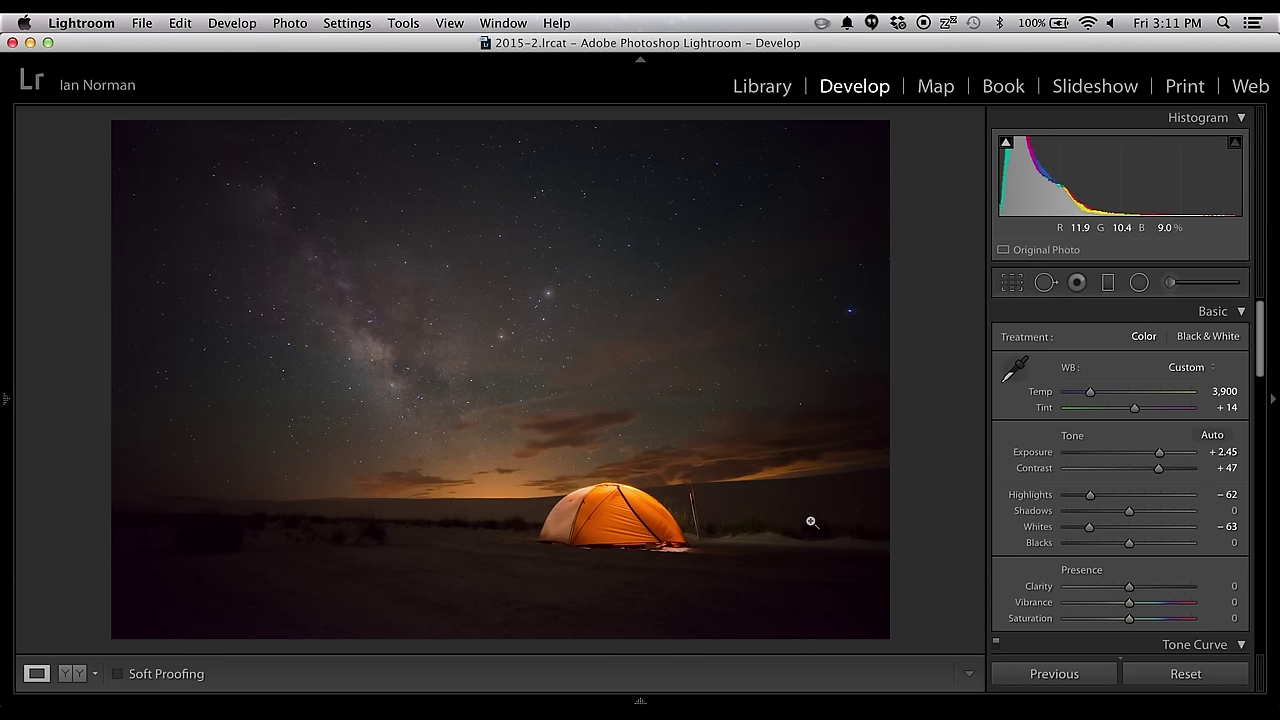
pyautogui.moveTo(1129, 510); pyautogui.dragTo(1136, 543)
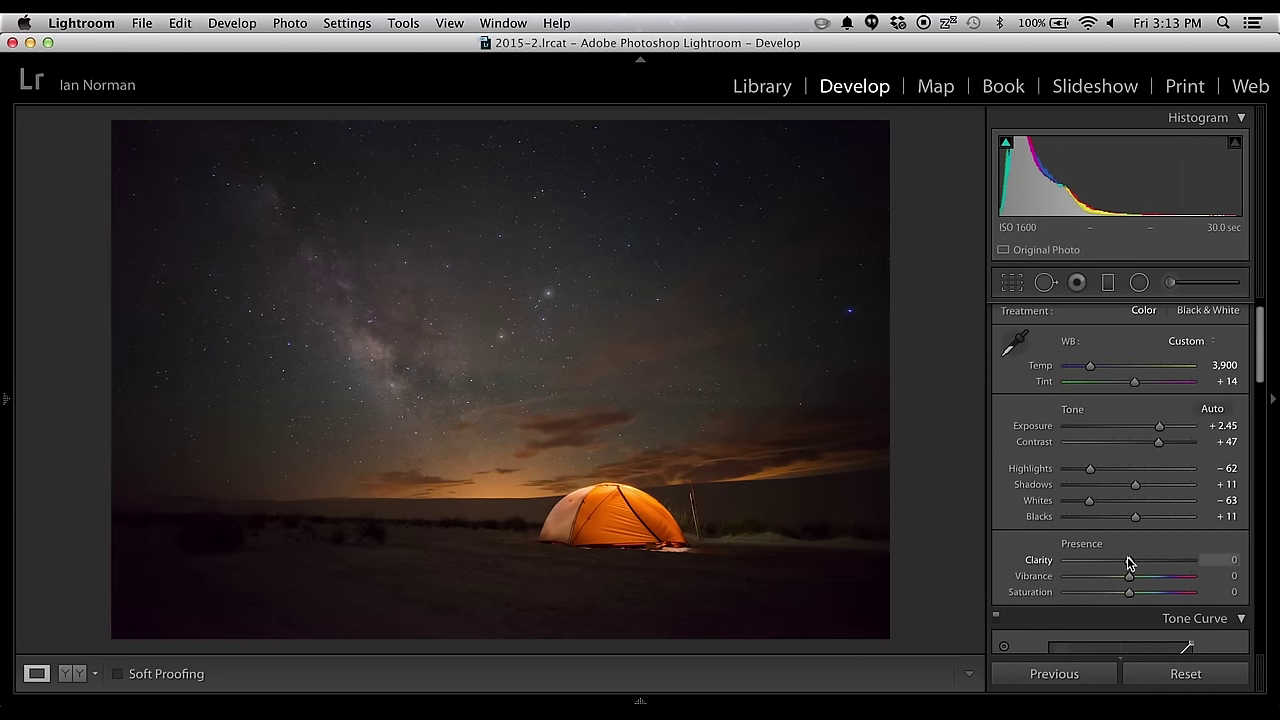
pyautogui.moveTo(1128, 563); pyautogui.dragTo(1223, 560)
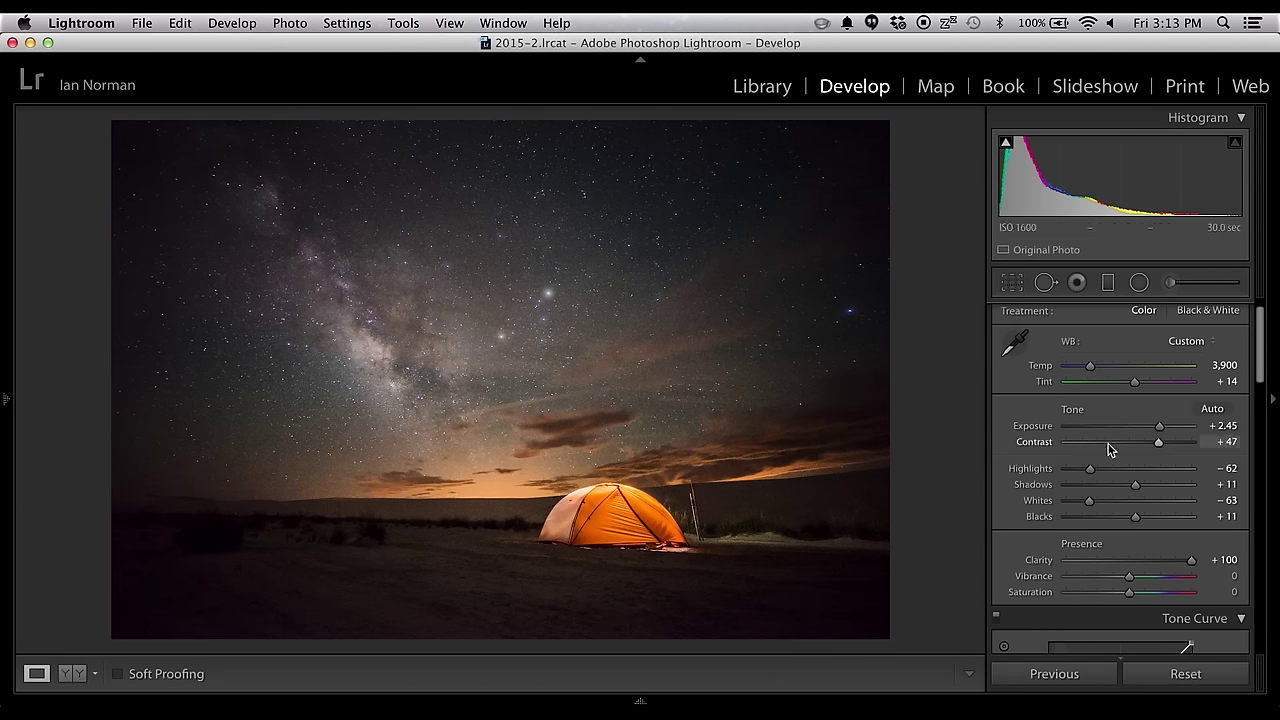
# Lower Clarity to +40 and raise Vibrance to +37 and Saturation to +40
pyautogui.moveTo(1191, 563); pyautogui.dragTo(1159, 568)
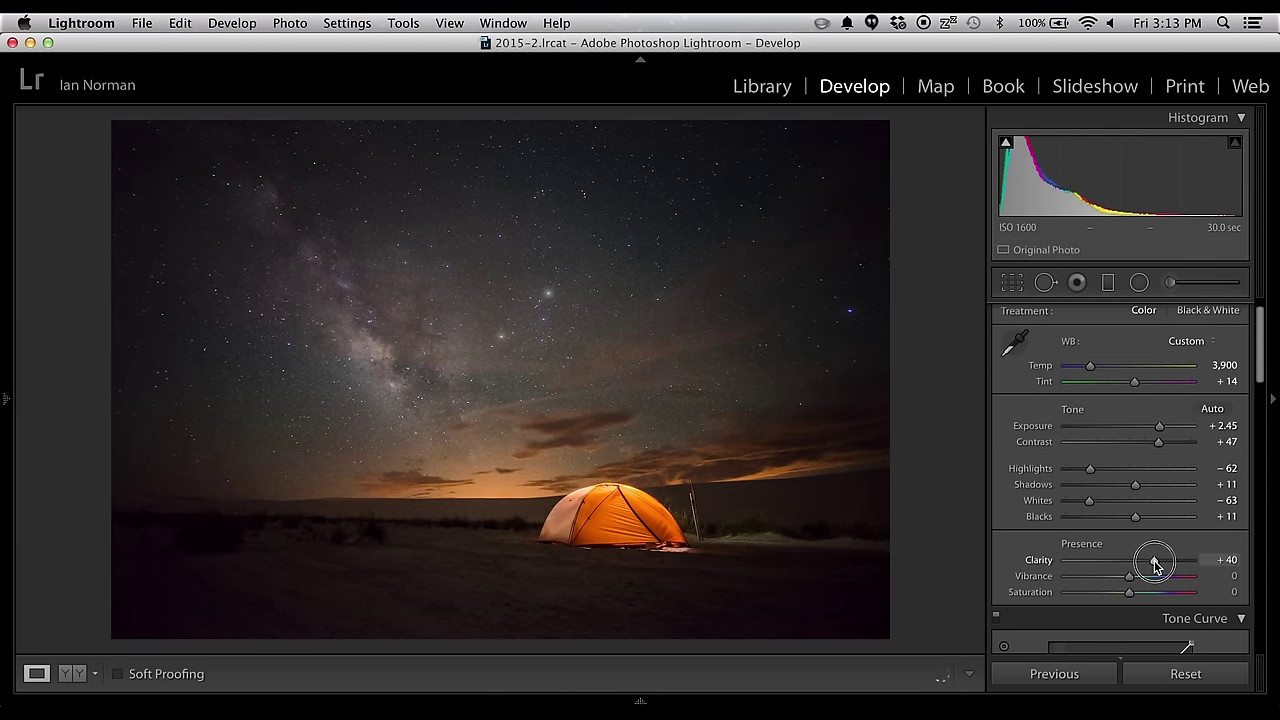
pyautogui.moveTo(1159, 566)
pyautogui.mouseDown()
pyautogui.moveTo(1142, 570)
pyautogui.moveTo(1156, 564)
pyautogui.mouseUp()
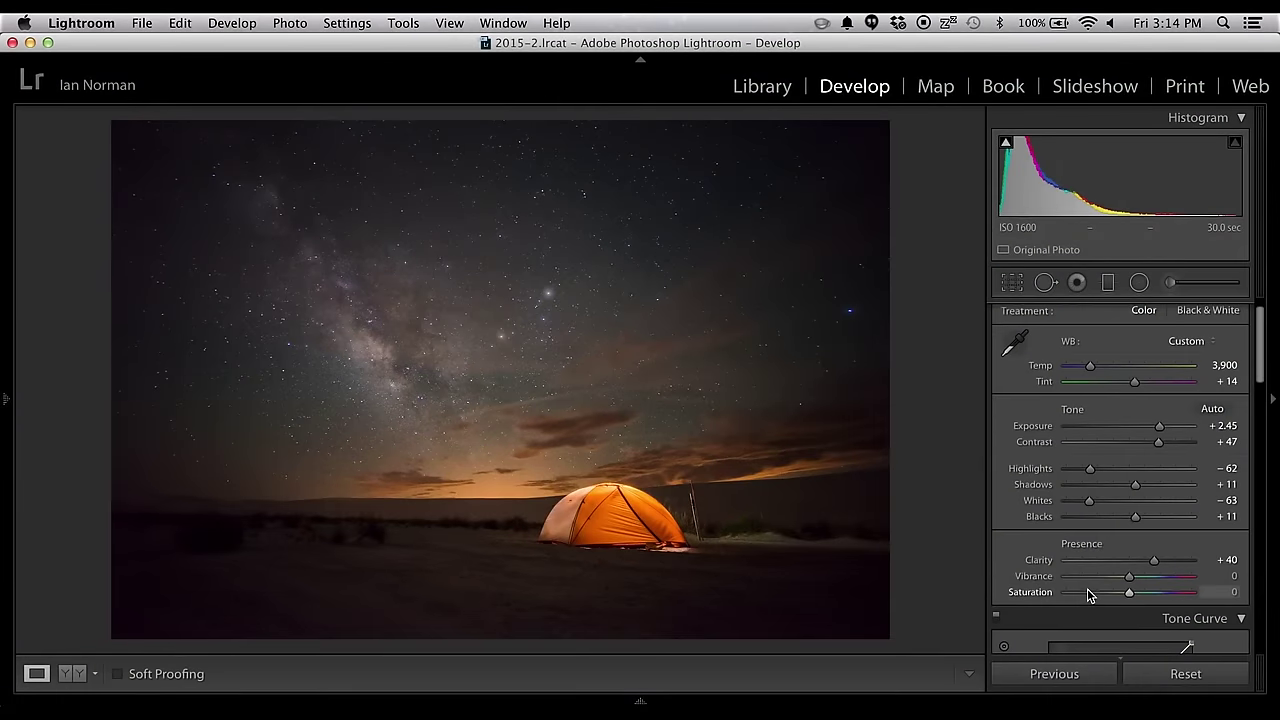
pyautogui.moveTo(1130, 580); pyautogui.dragTo(1154, 577)
pyautogui.click(1157, 592)
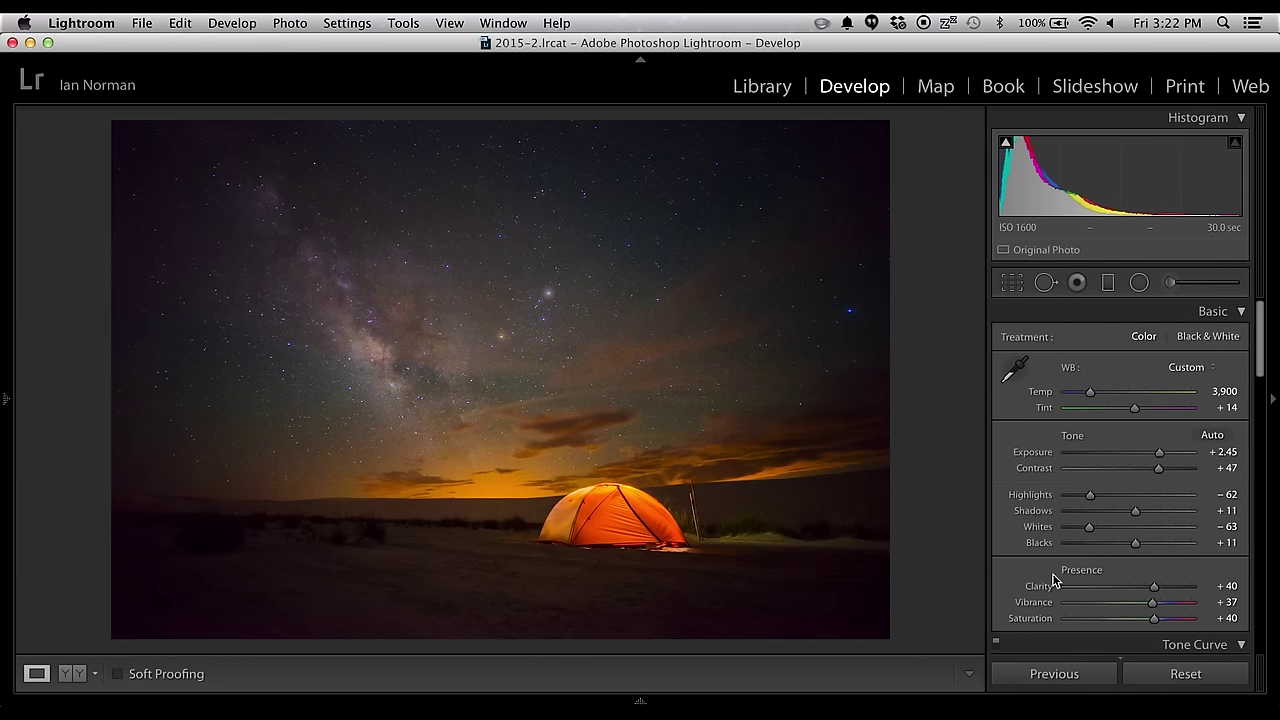
# Scroll to the Tone Curve panel and switch it to the point curve editor
pyautogui.scroll(-1, 1052, 580)
pyautogui.scroll(-2, 1052, 580)
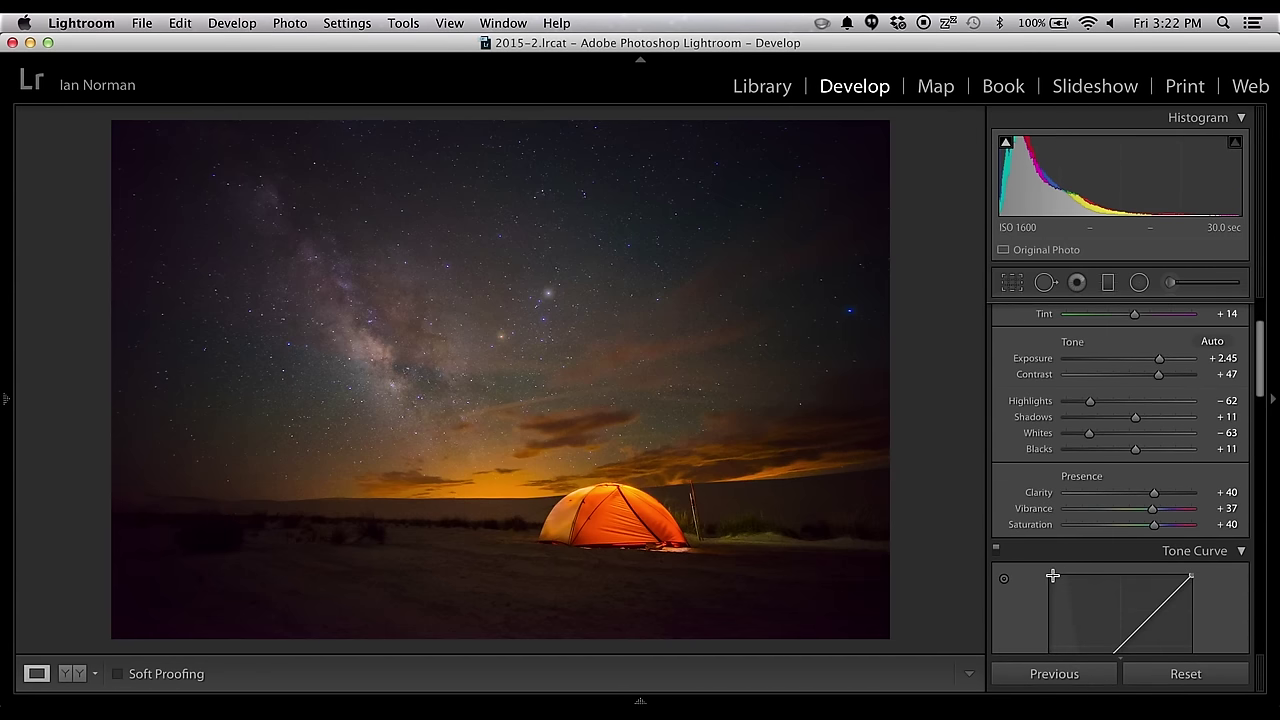
pyautogui.scroll(-3, 1052, 580)
pyautogui.scroll(-2, 1052, 580)
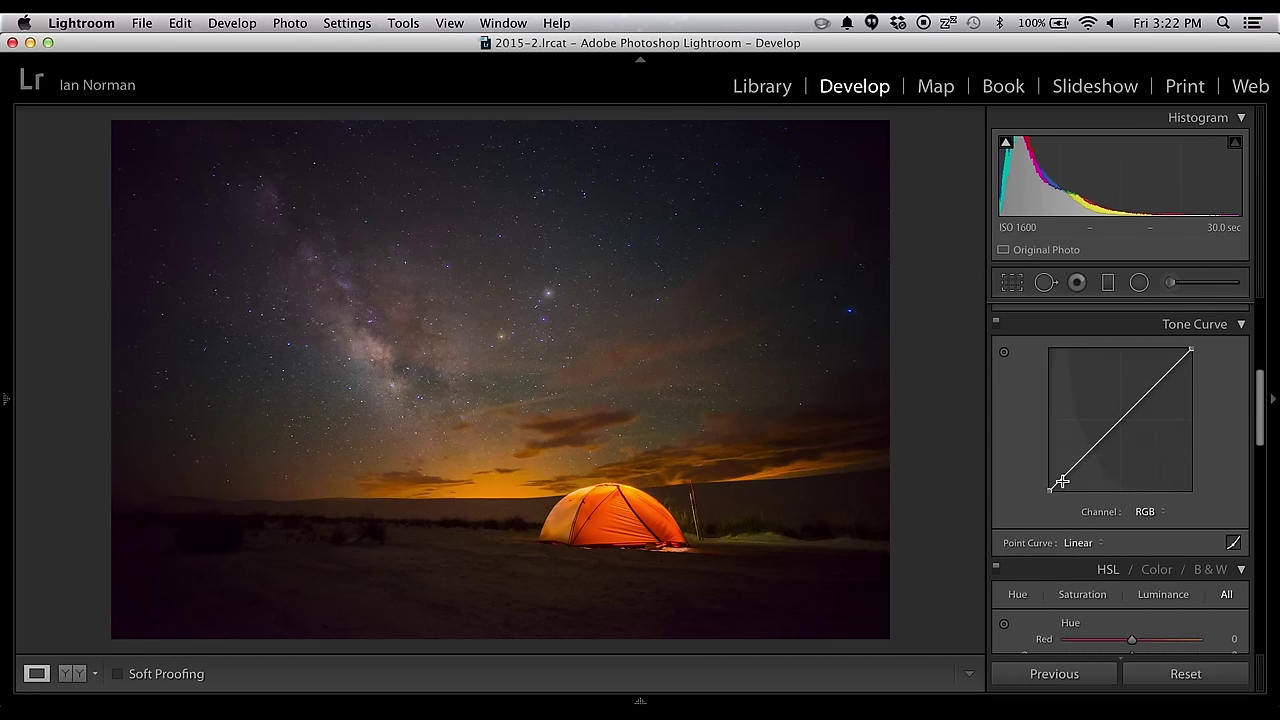
pyautogui.click(1236, 543)
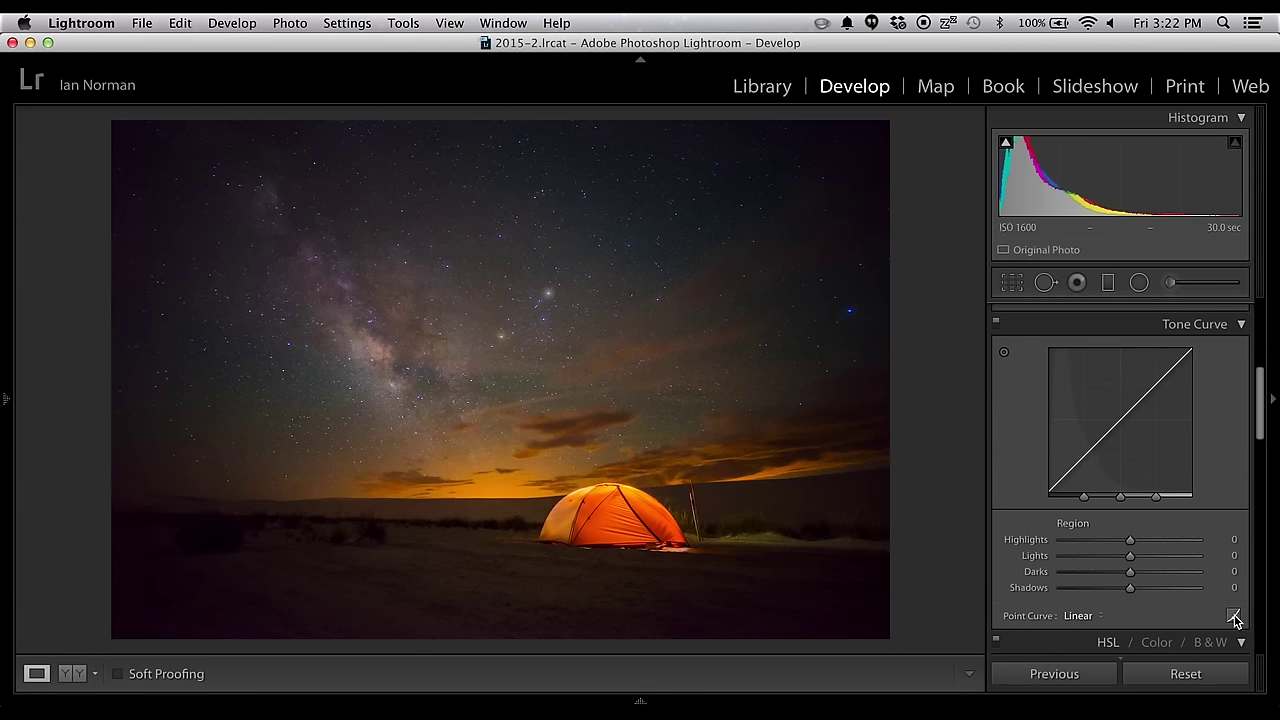
pyautogui.click(1234, 616)
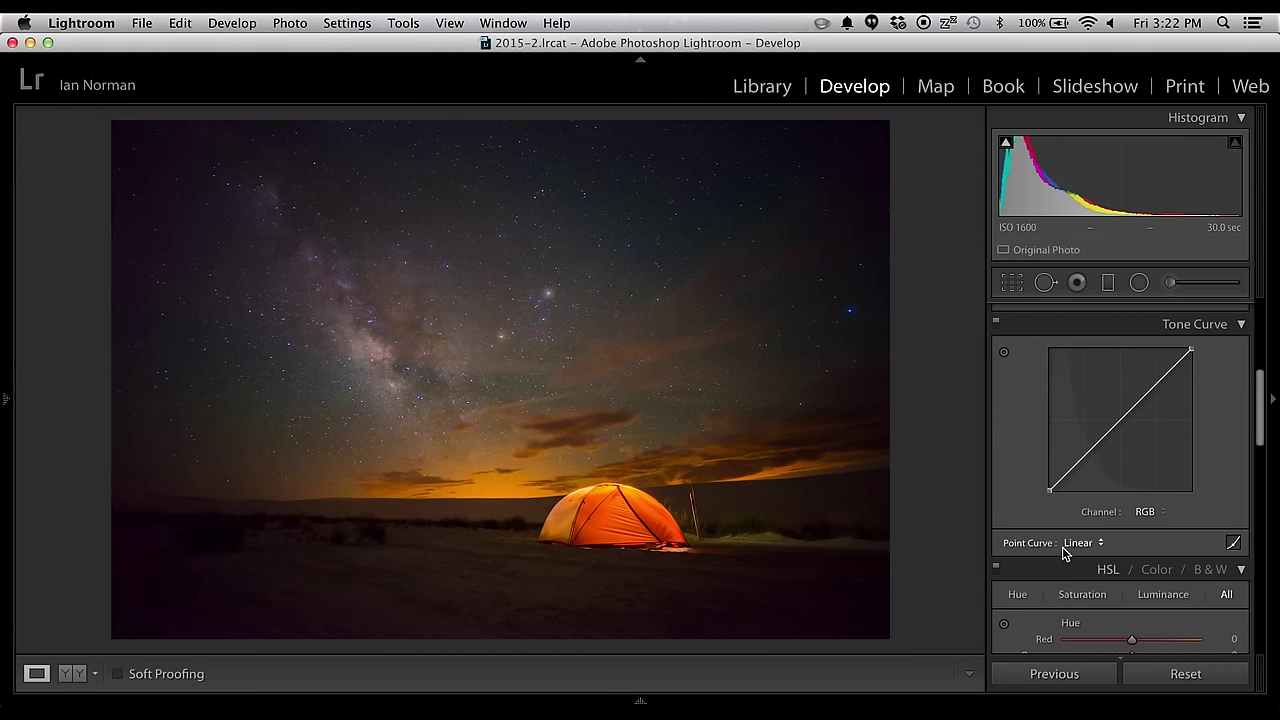
# Move the black point and add shadow and midtone points for a custom S-curve
pyautogui.click(1050, 491)
pyautogui.moveTo(1050, 491)
pyautogui.mouseDown()
pyautogui.moveTo(1097, 462)
pyautogui.moveTo(1045, 471)
pyautogui.moveTo(1097, 462)
pyautogui.moveTo(1045, 471)
pyautogui.moveTo(1050, 500)
pyautogui.moveTo(1049, 483)
pyautogui.mouseUp()
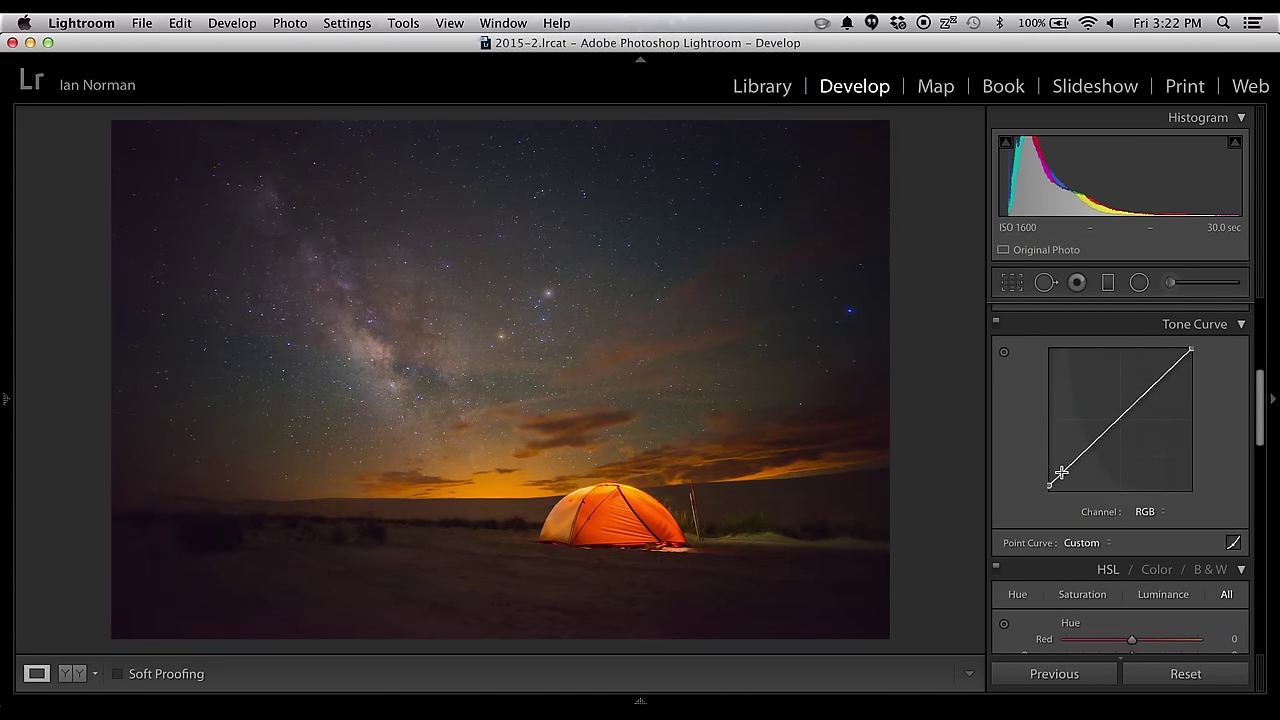
pyautogui.moveTo(1060, 474); pyautogui.dragTo(1057, 479)
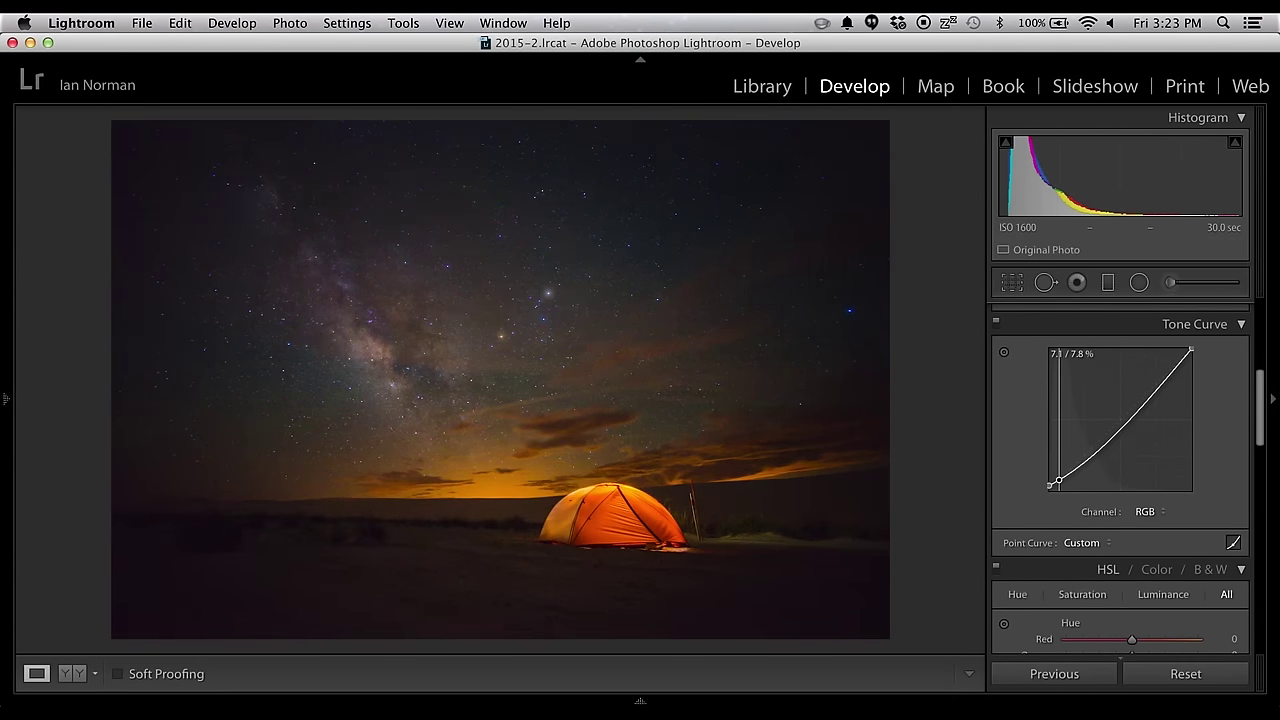
pyautogui.moveTo(1136, 422); pyautogui.dragTo(1116, 395)
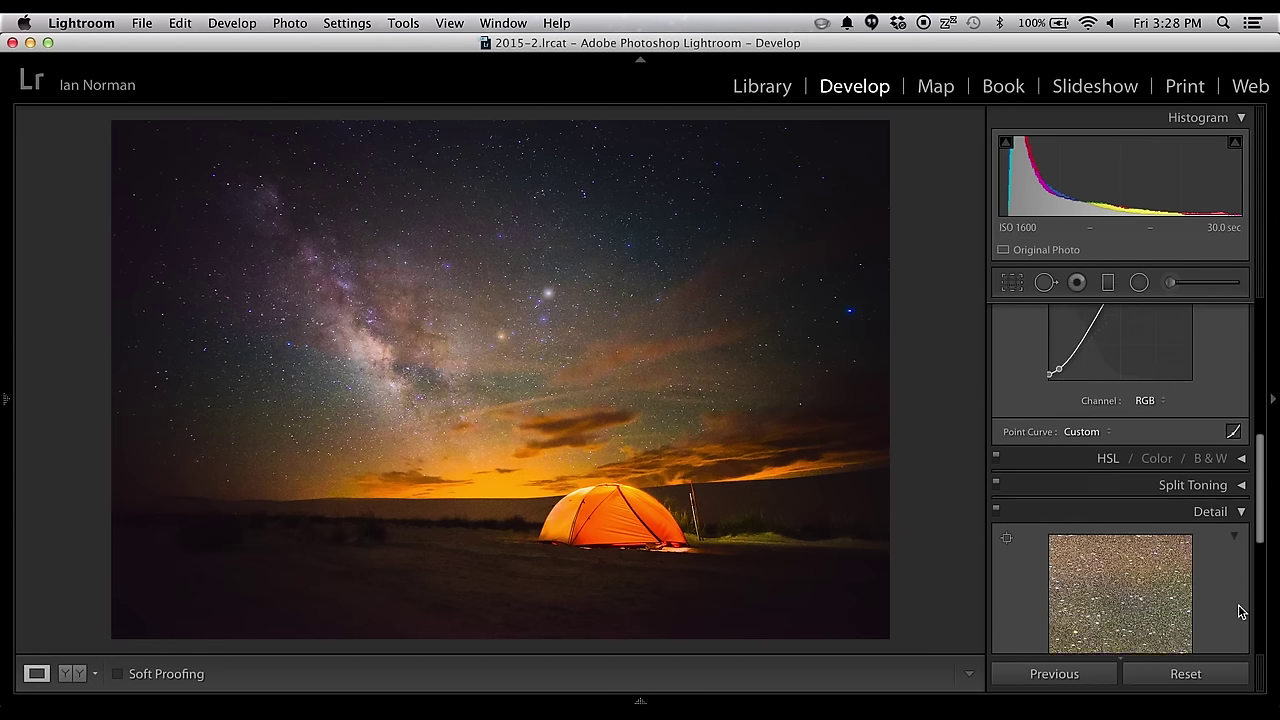
# Set Noise Reduction Luminance 25, Detail 68 and Contrast 33 in the Detail panel
pyautogui.scroll(-10, 1238, 610)
pyautogui.scroll(-3, 1240, 610)
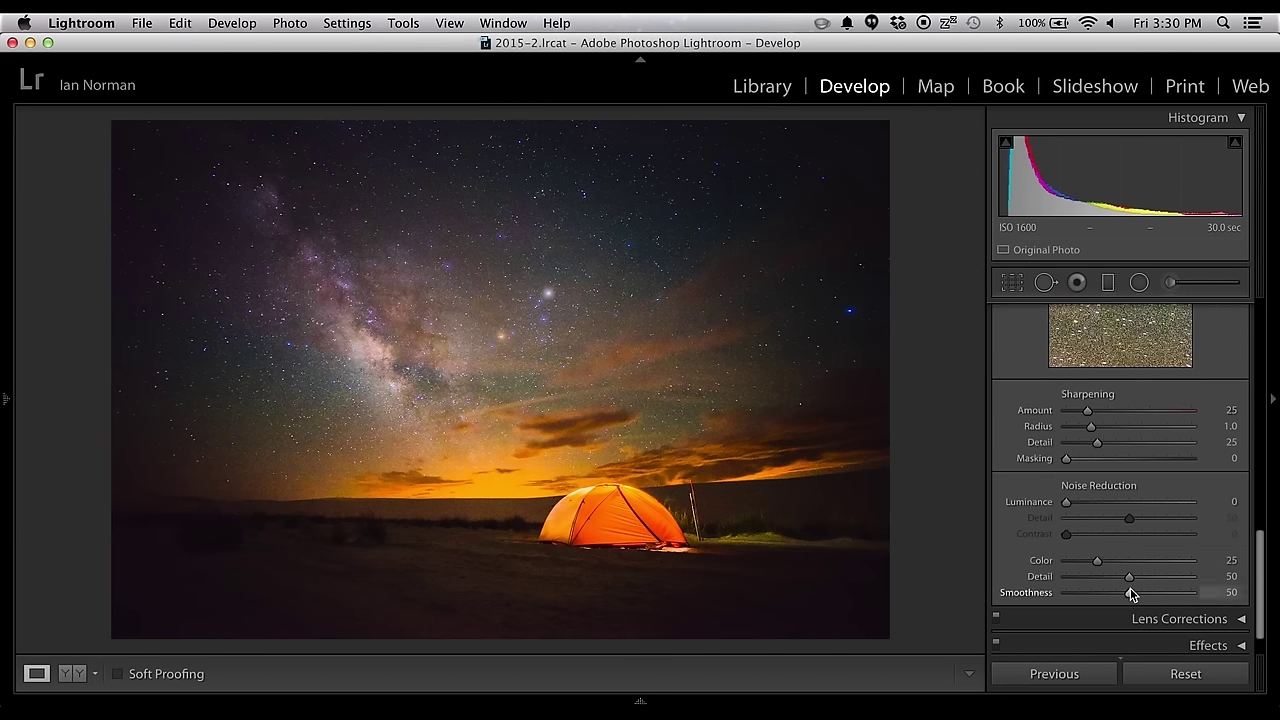
pyautogui.click(1065, 503)
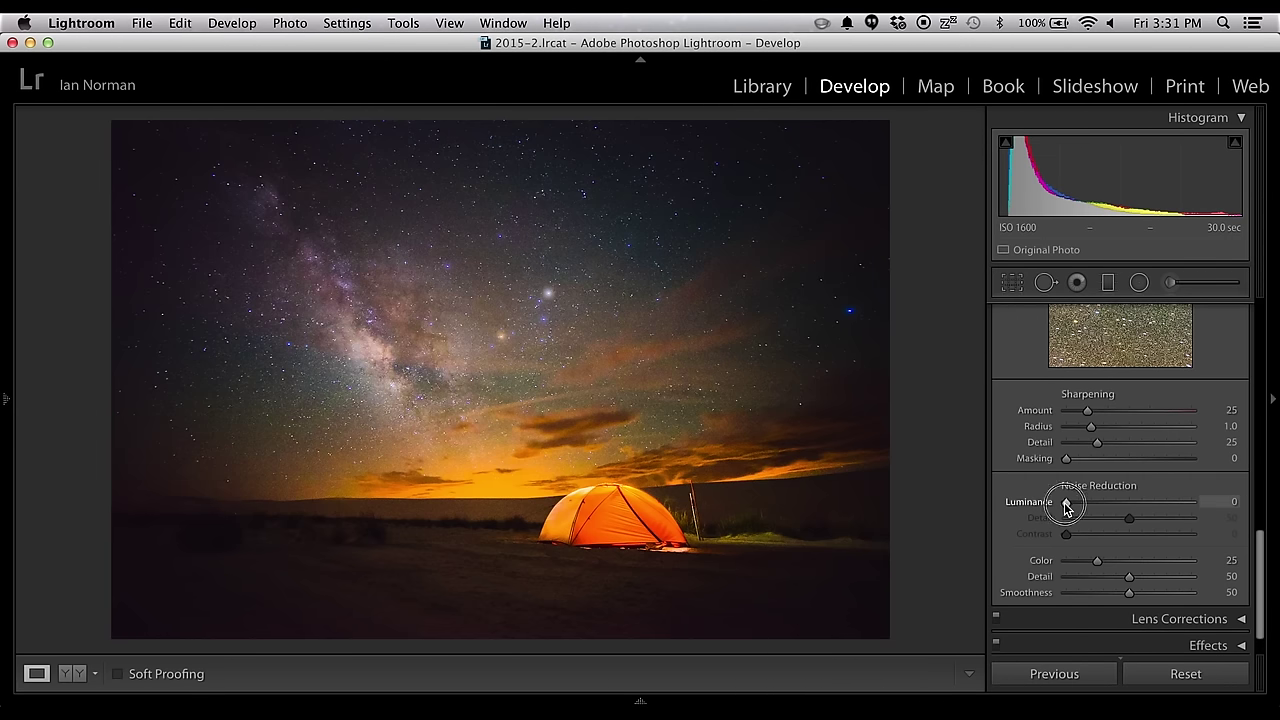
pyautogui.moveTo(1066, 508); pyautogui.dragTo(1099, 505)
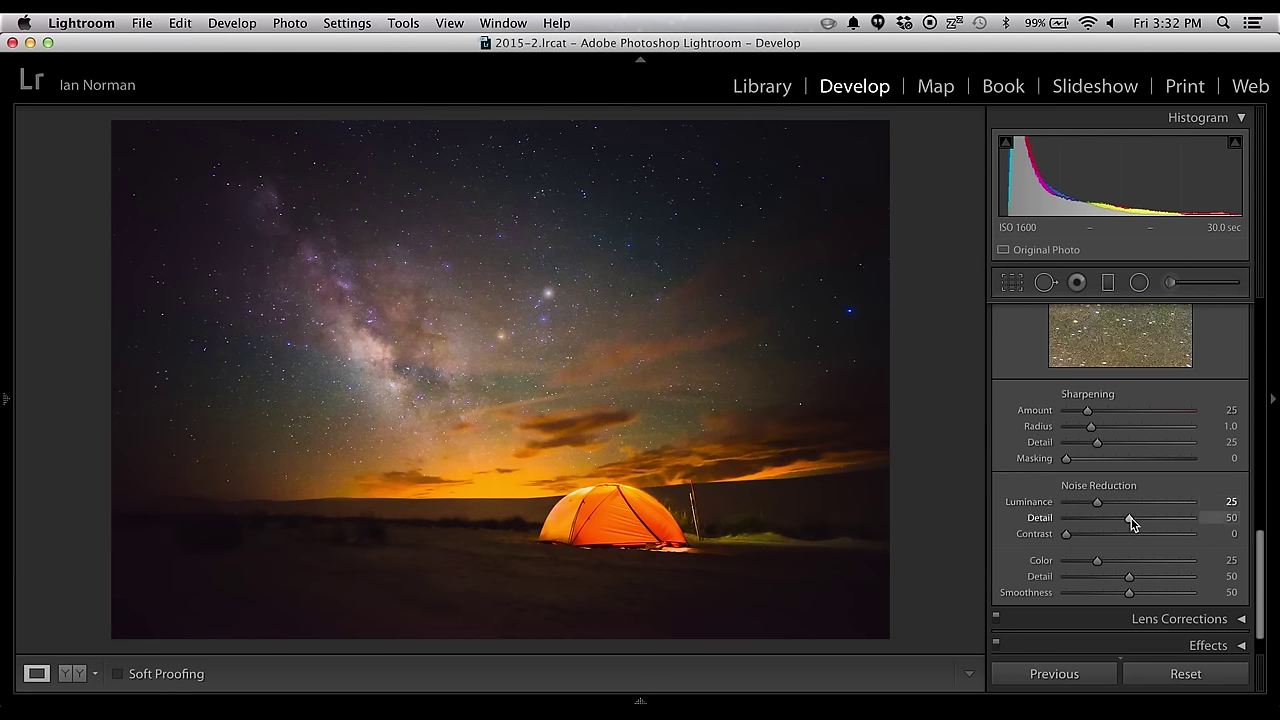
pyautogui.moveTo(1130, 521); pyautogui.dragTo(1154, 519)
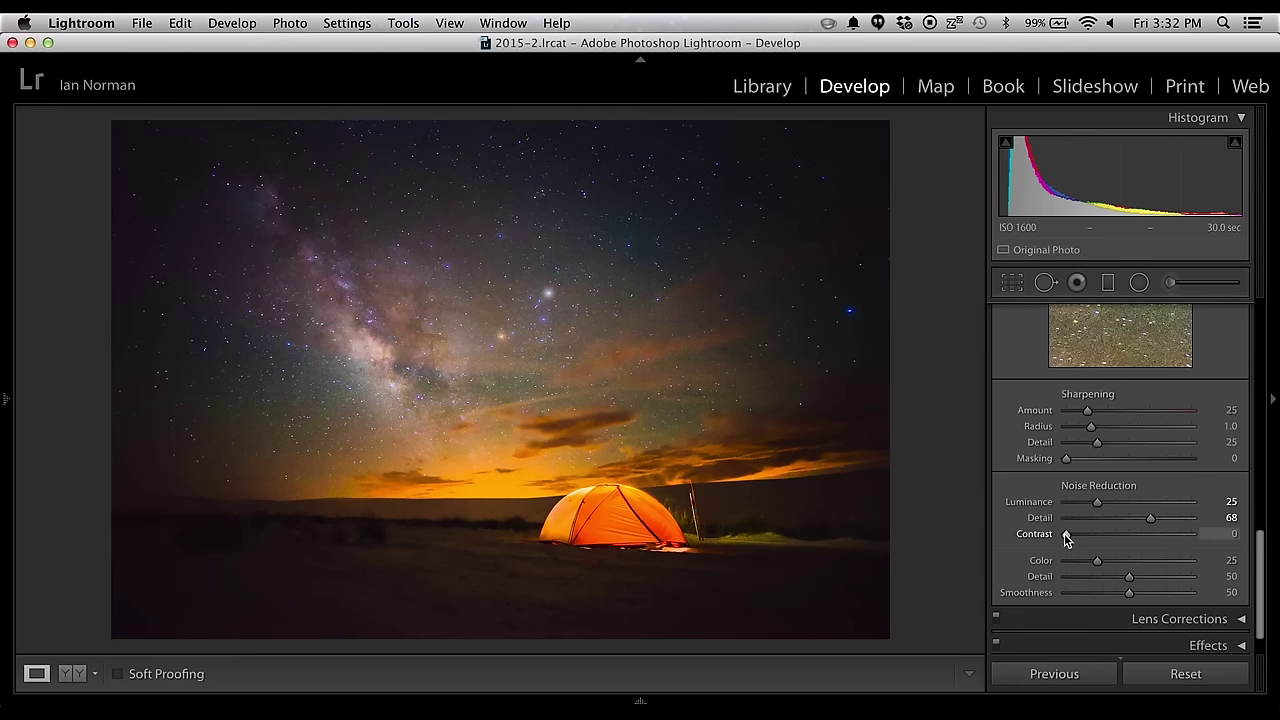
pyautogui.moveTo(1068, 536)
pyautogui.mouseDown()
pyautogui.moveTo(1112, 536)
pyautogui.moveTo(1101, 536)
pyautogui.mouseUp()
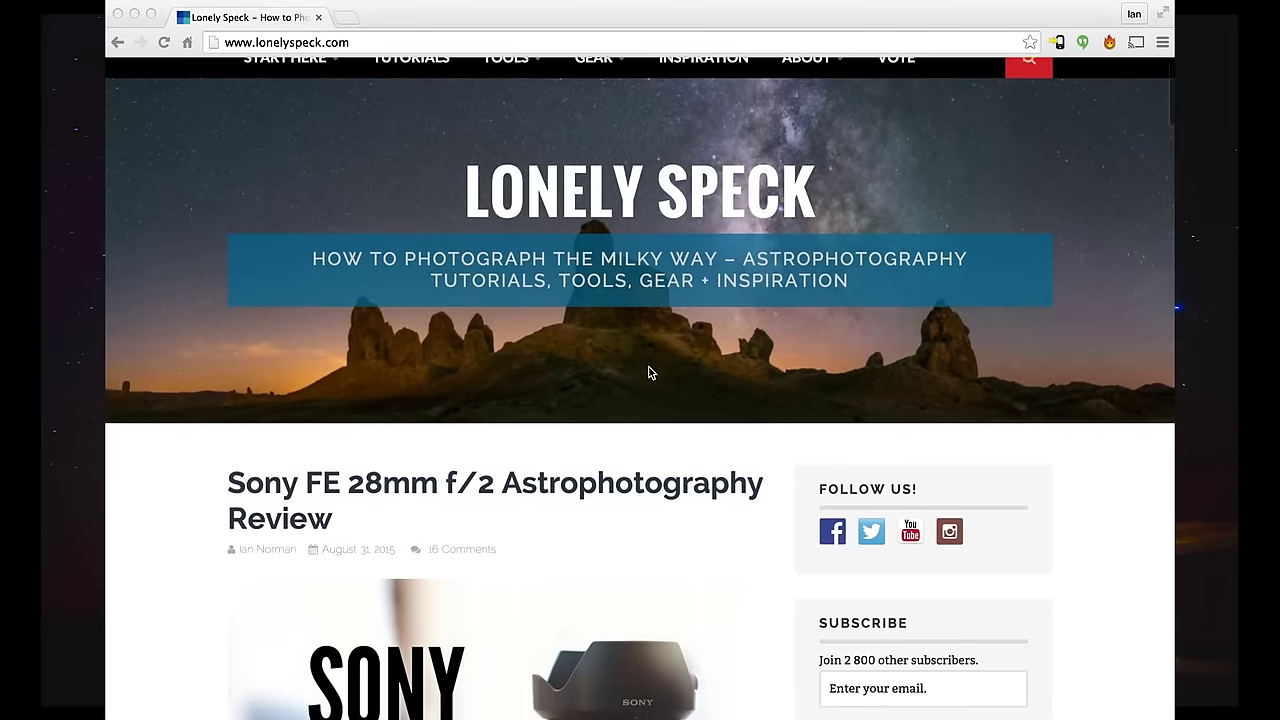
# Scroll the Lonely Speck homepage down to the Star Trails and Moonlit Landscapes Tutorial post
pyautogui.scroll(-5, 648, 372)
pyautogui.scroll(-10, 648, 372)
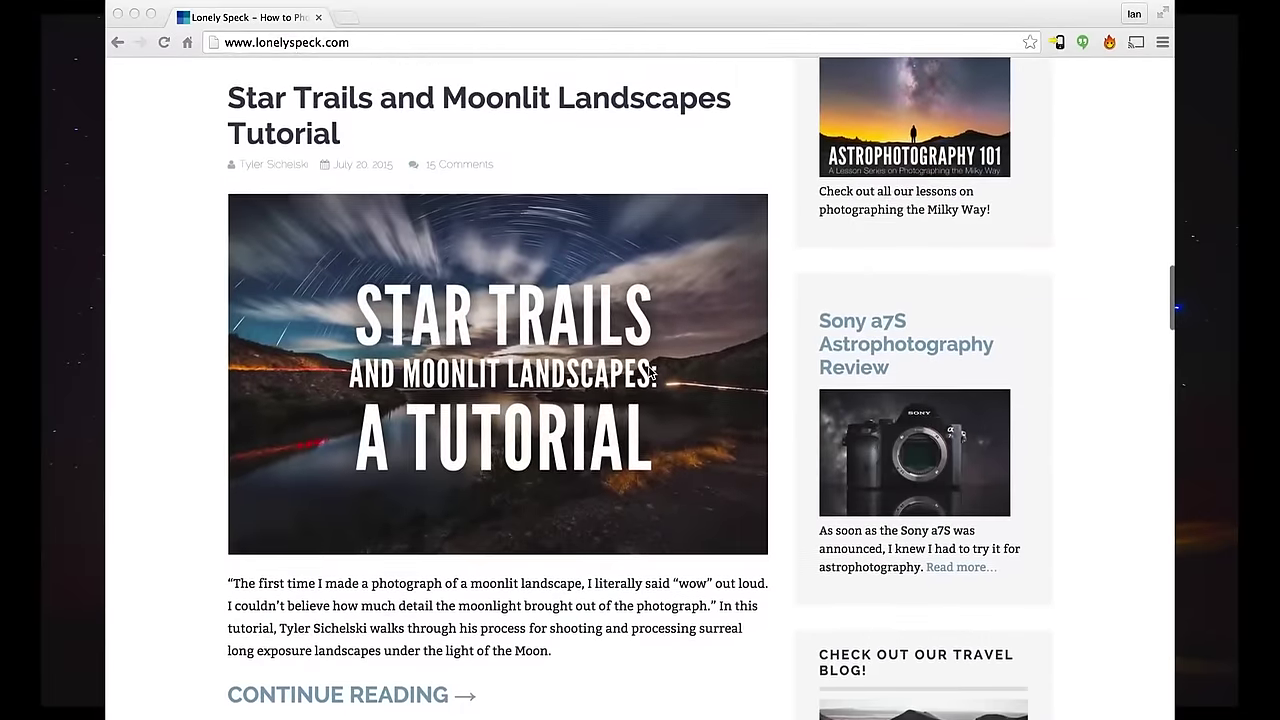